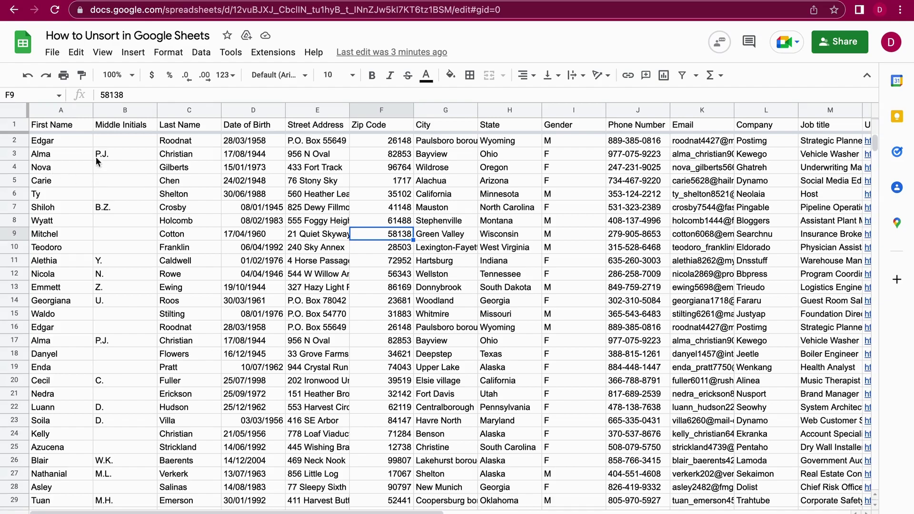
Step: Sort the entire sheet A to Z using the First Name column, bringing Alethia to the top
{"action": "left_click", "coordinate": [70, 108]}
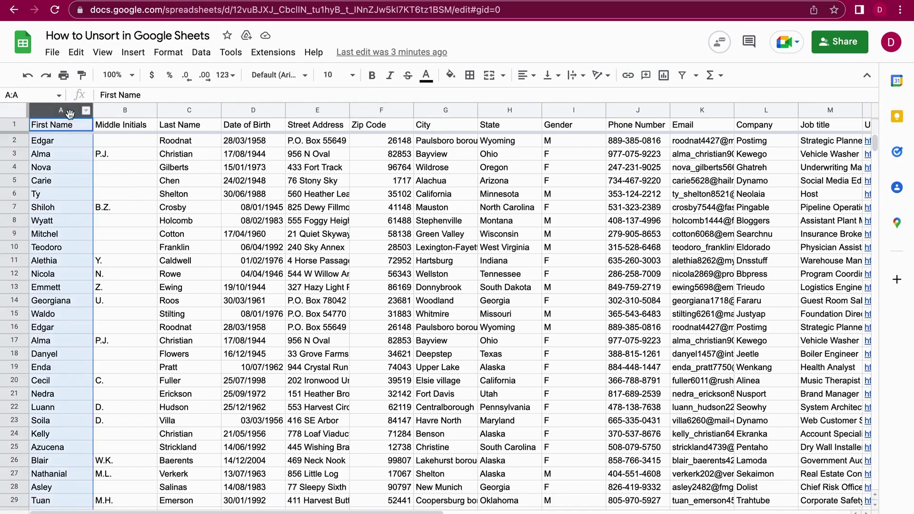
{"action": "right_click", "coordinate": [70, 204]}
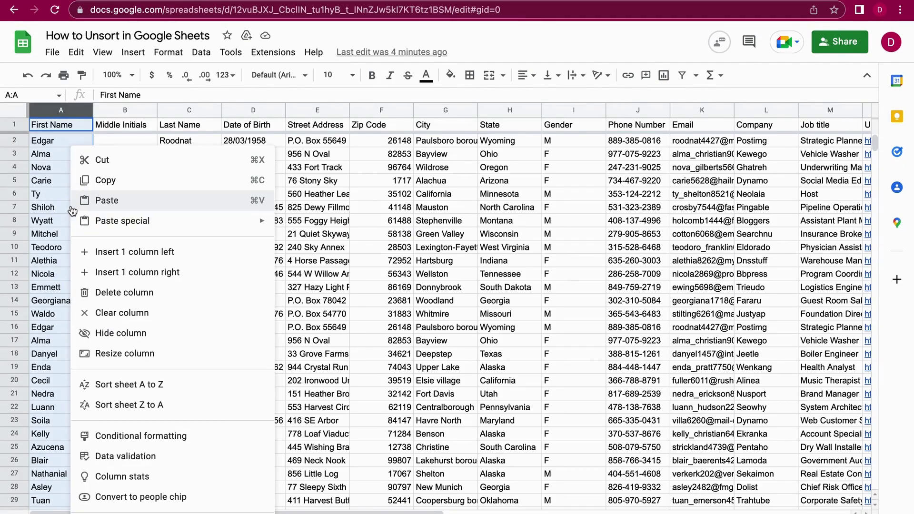
{"action": "left_click", "coordinate": [187, 387]}
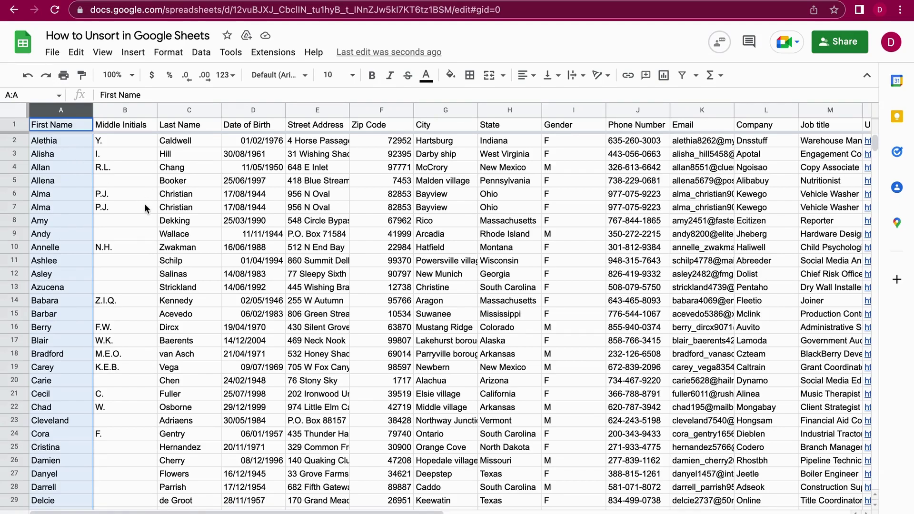
{"action": "left_click", "coordinate": [136, 180]}
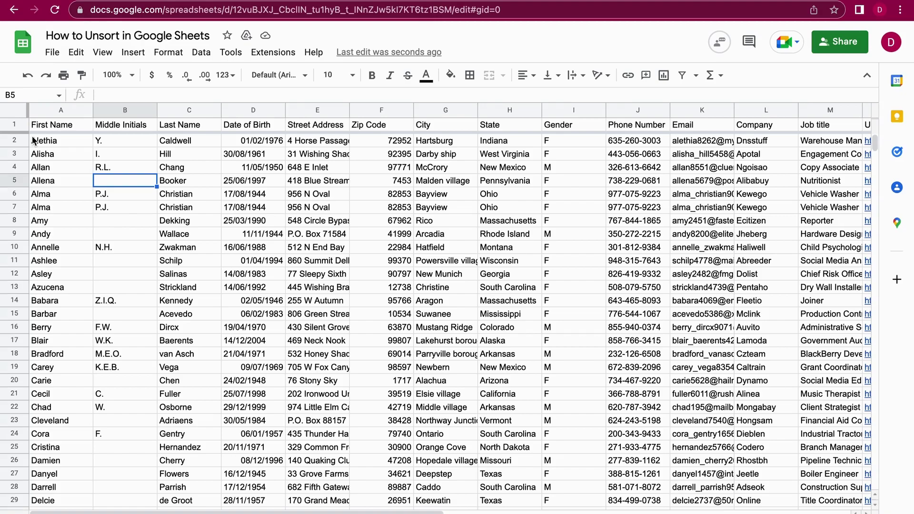
{"action": "left_click", "coordinate": [27, 81]}
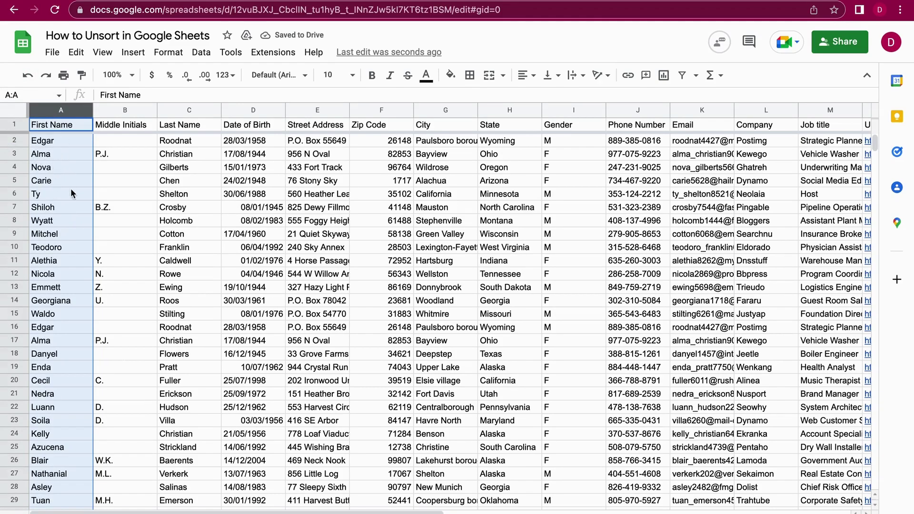
{"action": "left_click", "coordinate": [46, 78]}
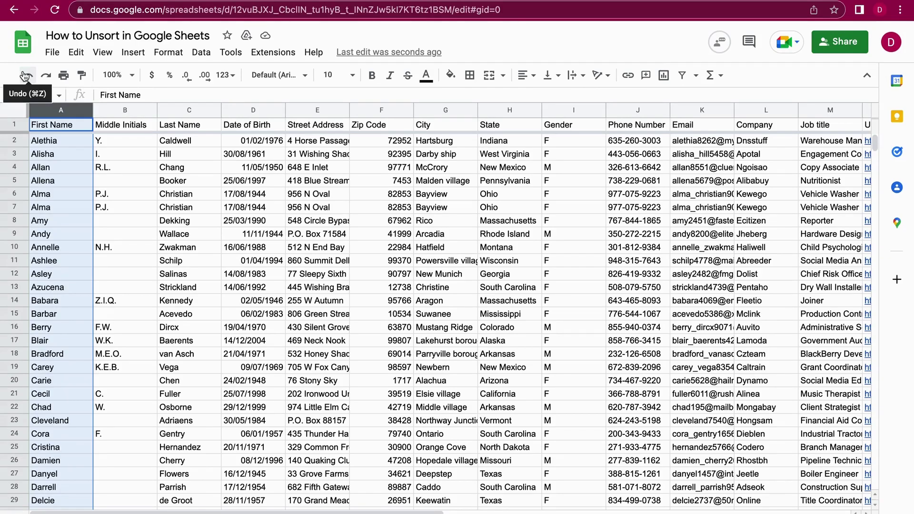
Step: Undo the A to Z sort so the rows start again with Edgar, Alma and Nova
{"action": "left_click", "coordinate": [151, 210]}
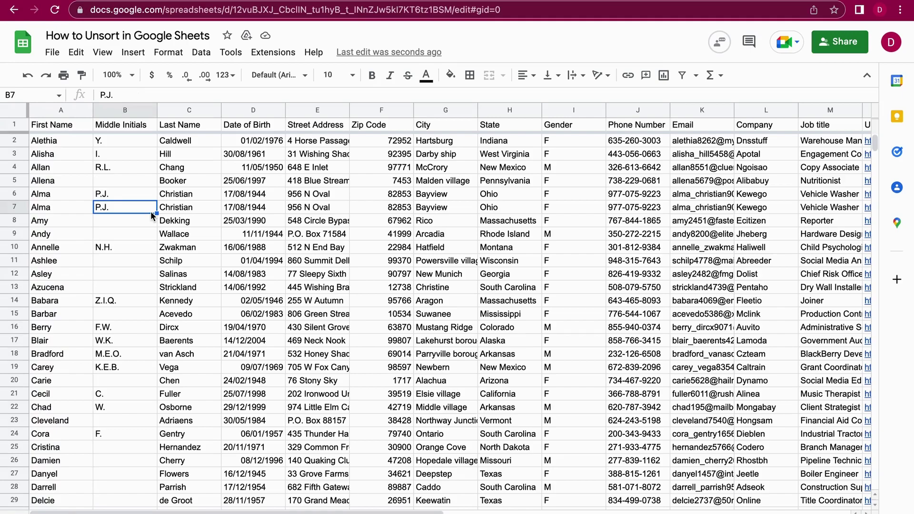
{"action": "key", "text": "ctrl+z"}
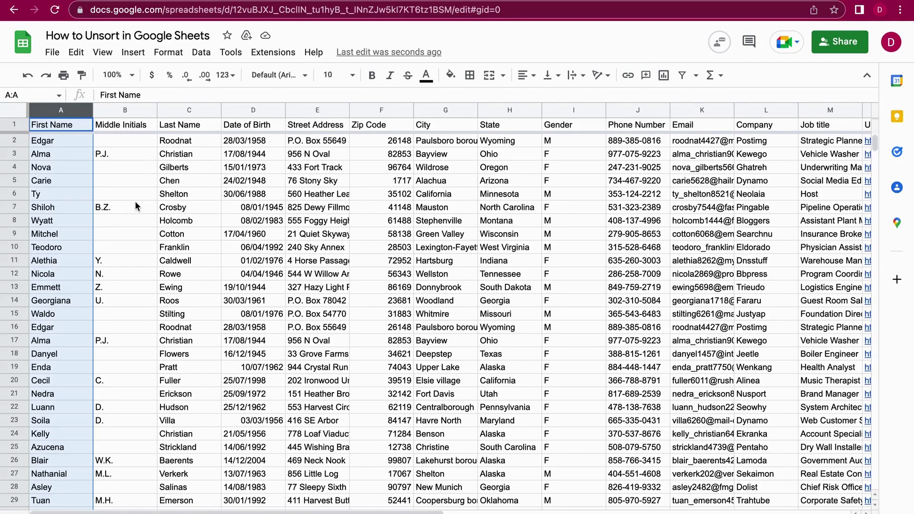
Step: Insert one empty column to the left of the First Name column
{"action": "left_click", "coordinate": [120, 167]}
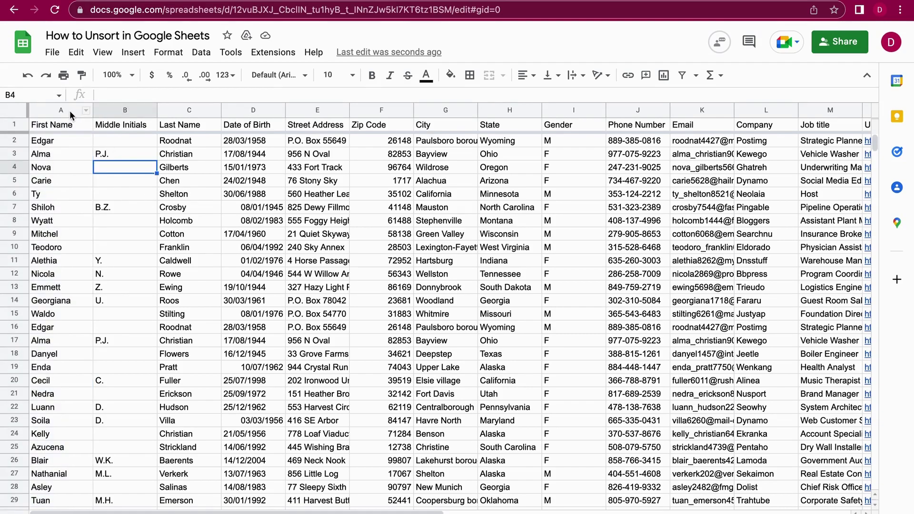
{"action": "left_click", "coordinate": [69, 111]}
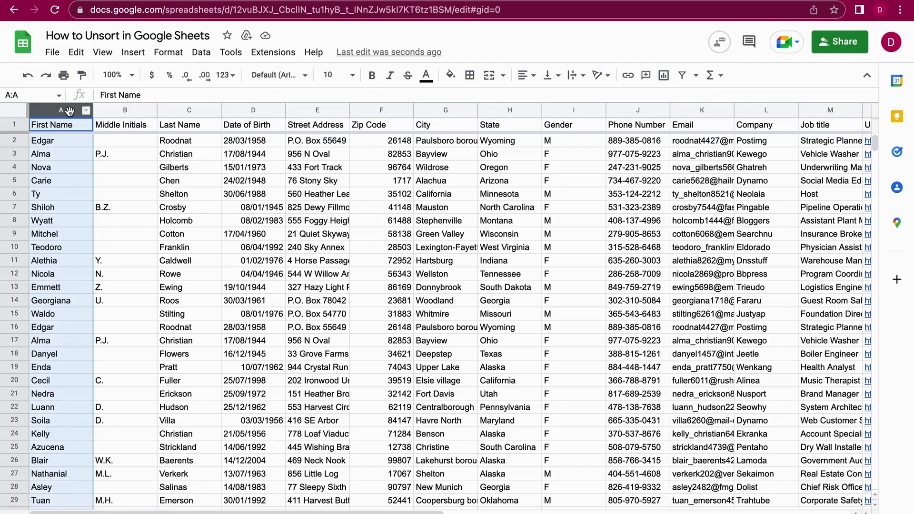
{"action": "right_click", "coordinate": [70, 110]}
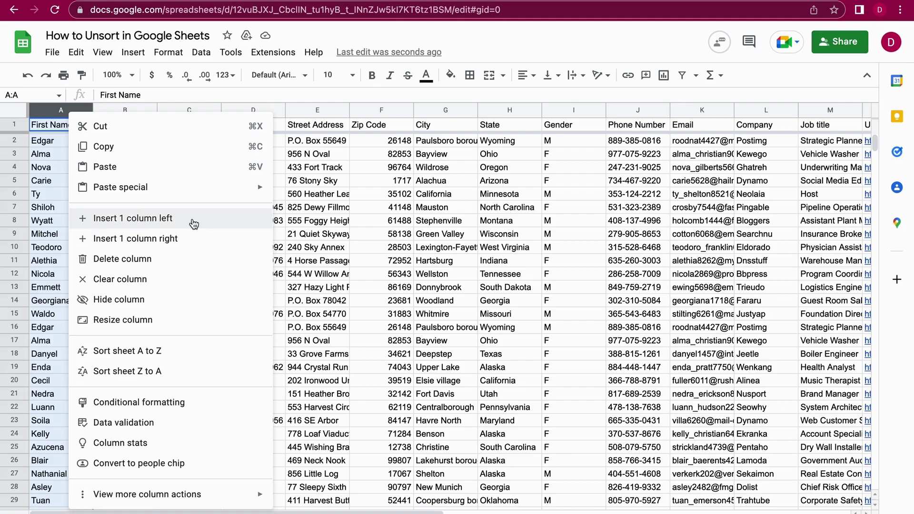
{"action": "left_click", "coordinate": [193, 220]}
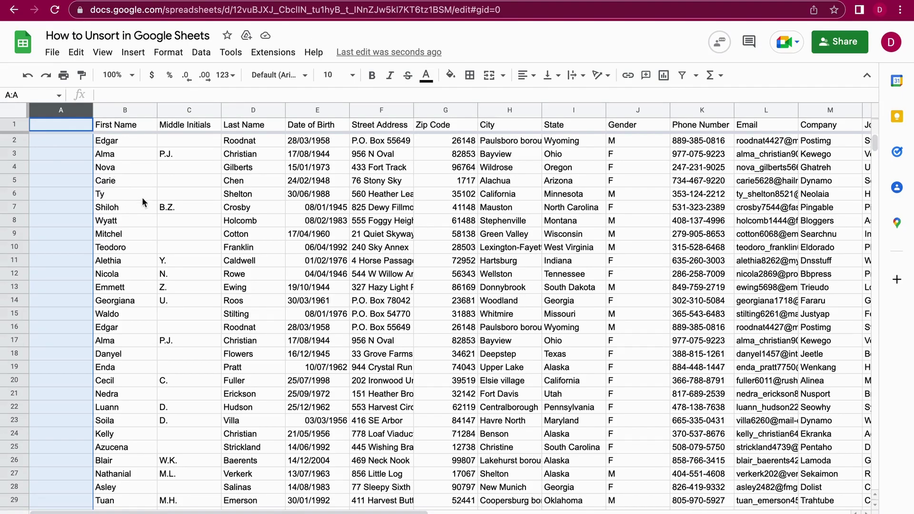
Step: Enter the header 'Index' in cell A1
{"action": "left_click", "coordinate": [141, 172]}
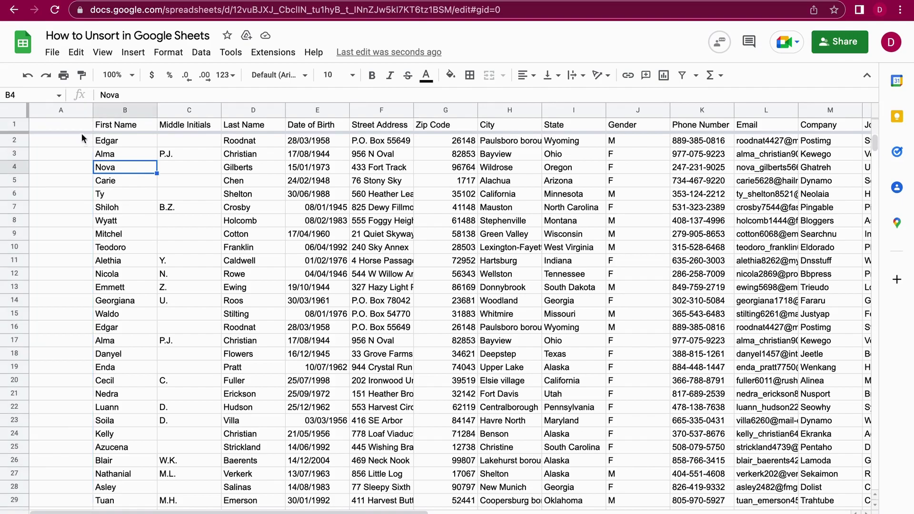
{"action": "left_click", "coordinate": [78, 129]}
{"action": "type", "text": "Index"}
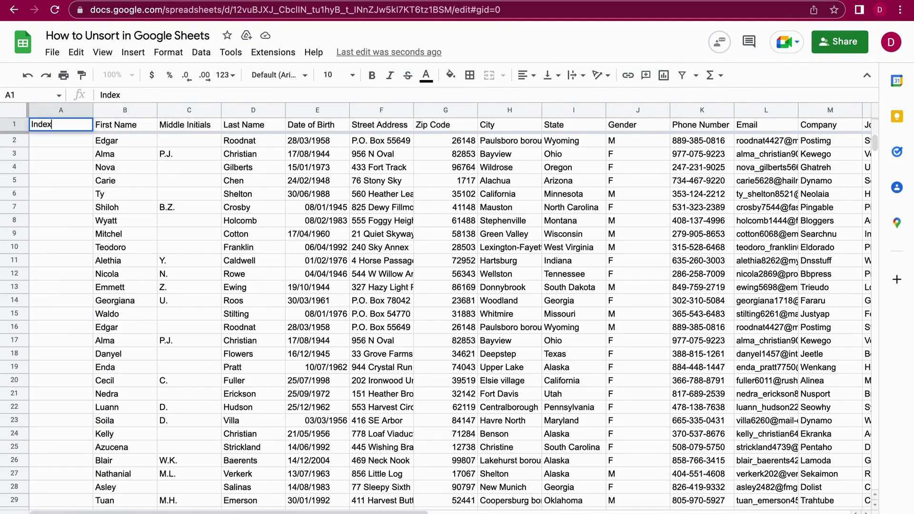
{"action": "key", "text": "Return"}
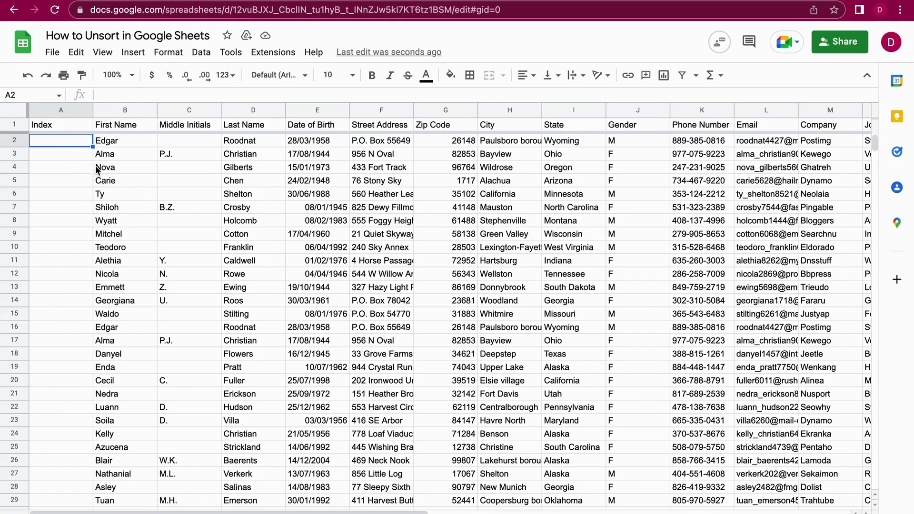
Step: Enter 1, 2, 3 in A2:A4 and fill the sequence down every contact row
{"action": "type", "text": "1"}
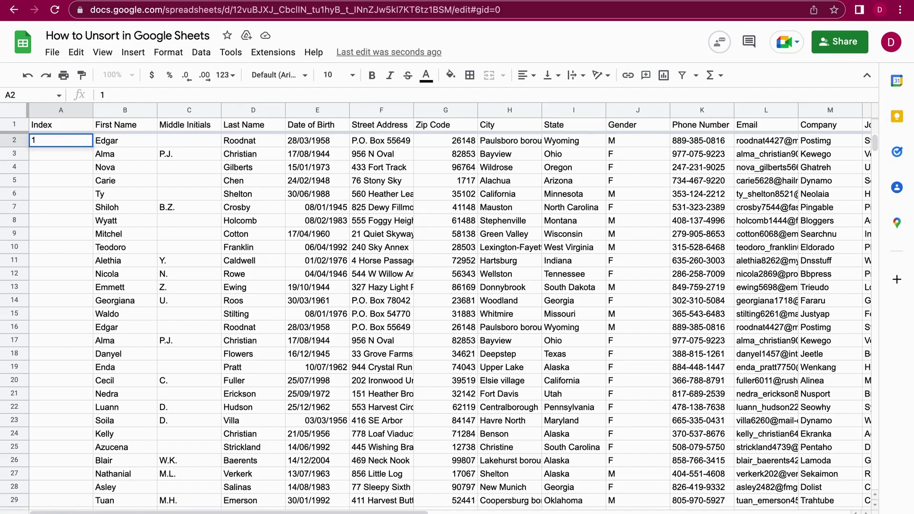
{"action": "key", "text": "Return"}
{"action": "type", "text": "2"}
{"action": "key", "text": "Return"}
{"action": "type", "text": "3"}
{"action": "key", "text": "Return"}
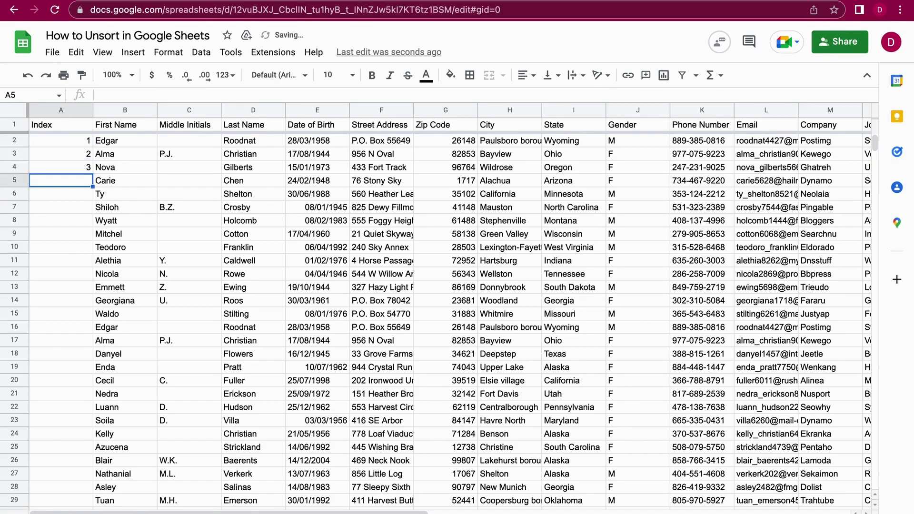
{"action": "left_click_drag", "start_coordinate": [81, 143], "coordinate": [76, 164]}
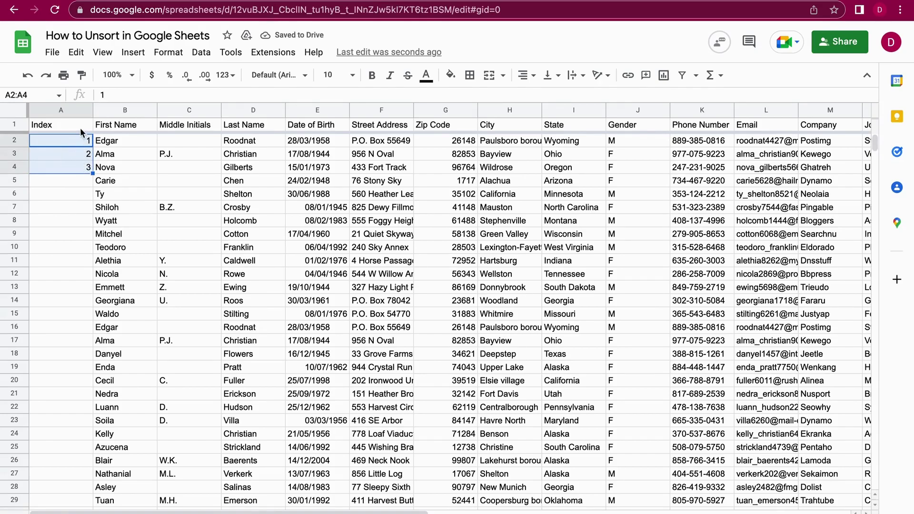
{"action": "double_click", "coordinate": [93, 174]}
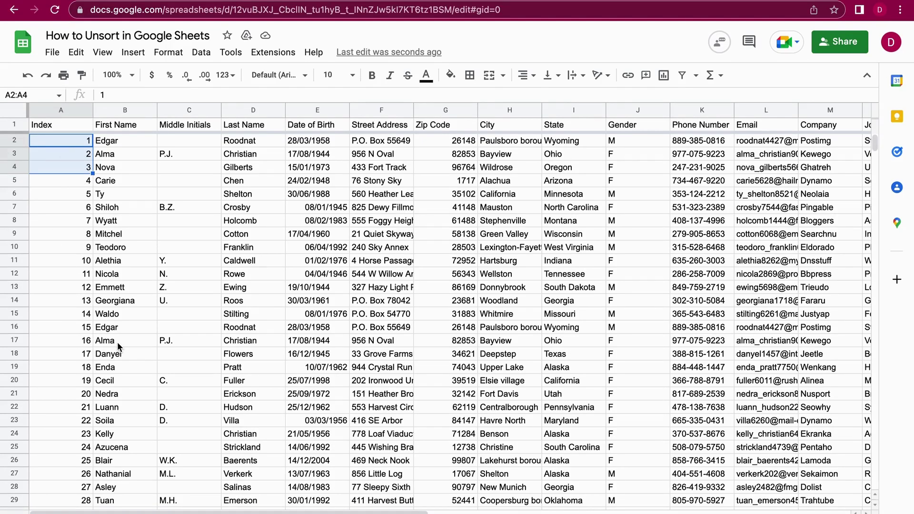
{"action": "scroll", "coordinate": [119, 281], "scroll_direction": "down", "scroll_amount": 4}
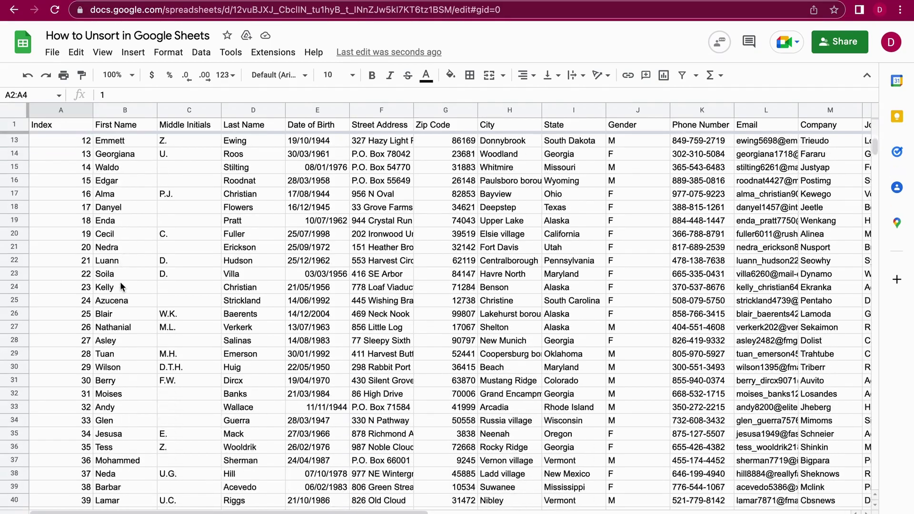
{"action": "scroll", "coordinate": [120, 282], "scroll_direction": "down", "scroll_amount": 8}
{"action": "scroll", "coordinate": [120, 281], "scroll_direction": "up", "scroll_amount": 12}
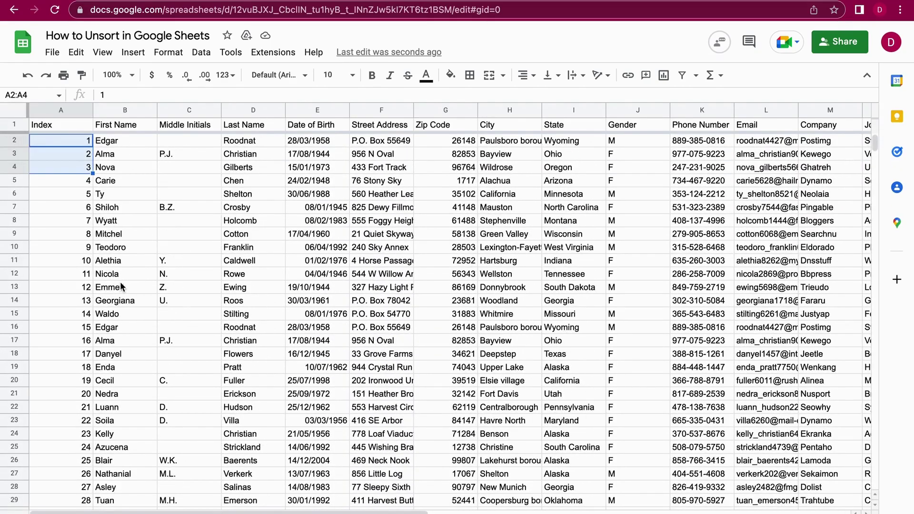
Step: Sort the sheet A to Z by First Name, leaving Index values scrambled (10, 47, 93…)
{"action": "left_click", "coordinate": [127, 219]}
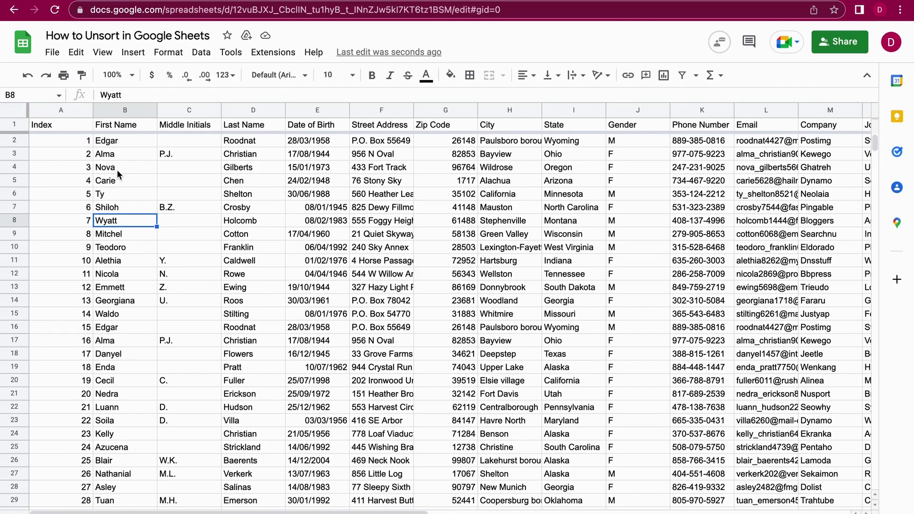
{"action": "left_click", "coordinate": [119, 110]}
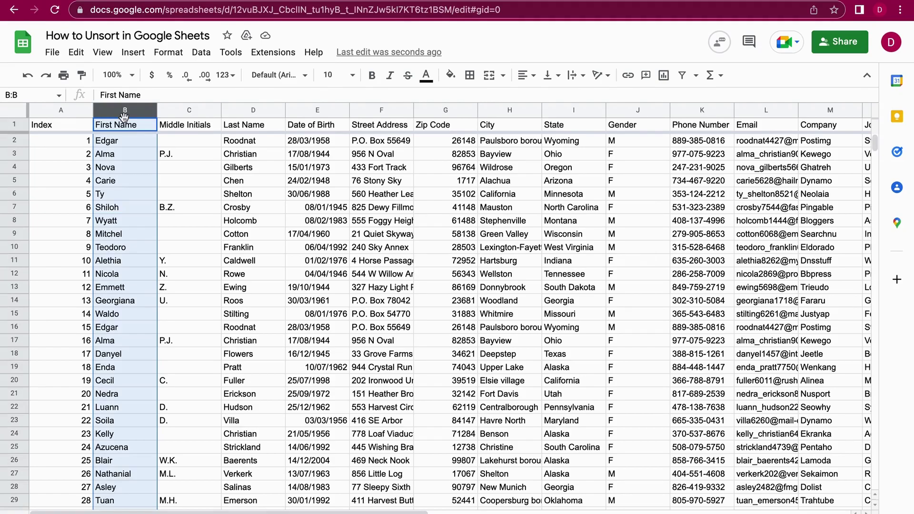
{"action": "right_click", "coordinate": [133, 160]}
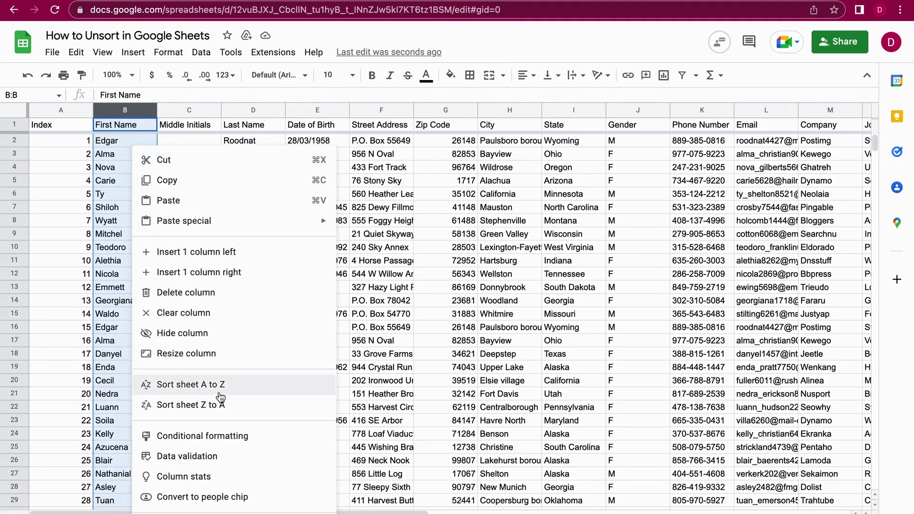
{"action": "left_click", "coordinate": [244, 387]}
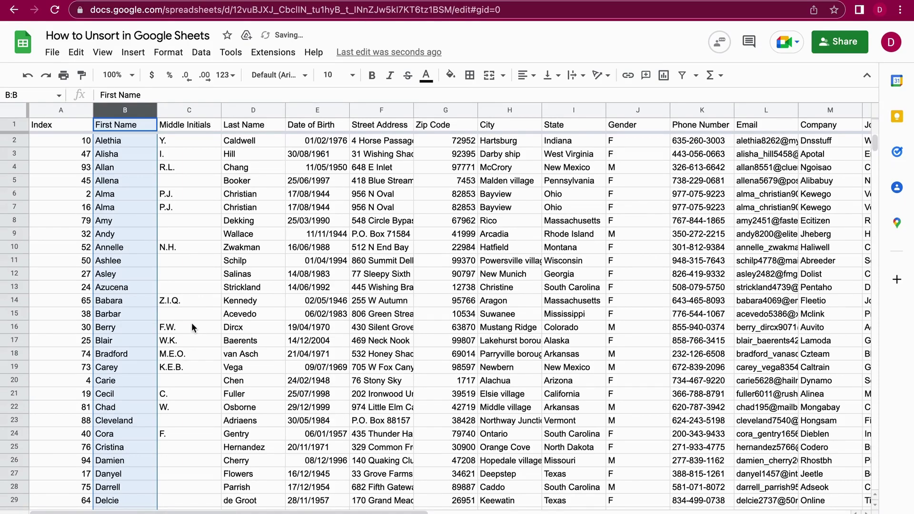
{"action": "left_click", "coordinate": [67, 176]}
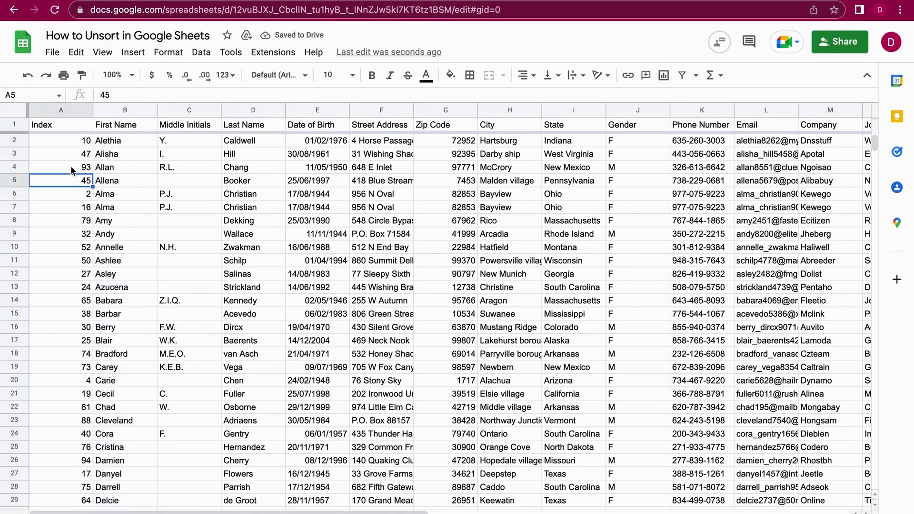
Step: Sort the sheet A to Z by the Index column, restoring the original order with Edgar first
{"action": "left_click", "coordinate": [66, 106]}
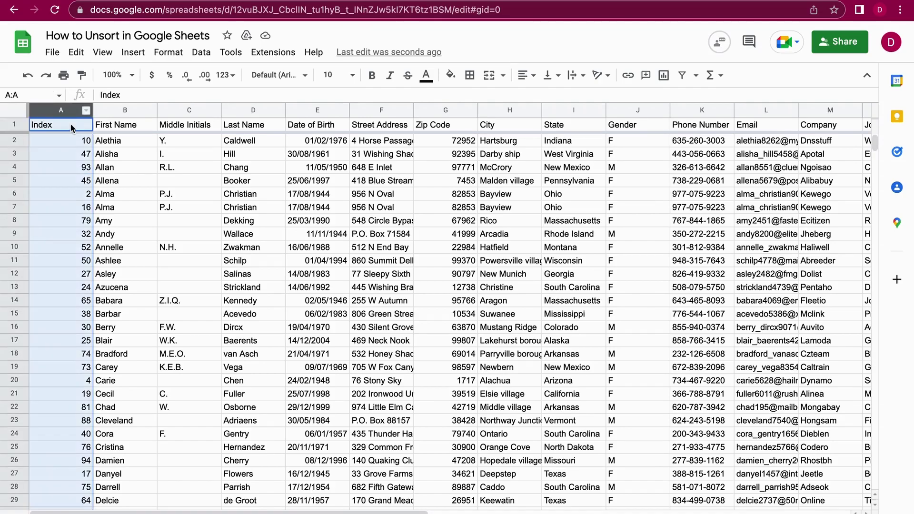
{"action": "right_click", "coordinate": [70, 167]}
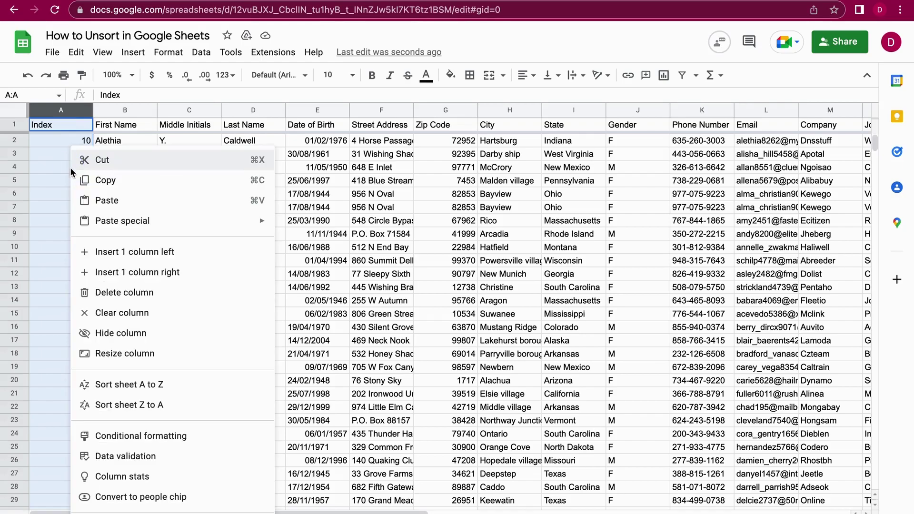
{"action": "left_click", "coordinate": [163, 394]}
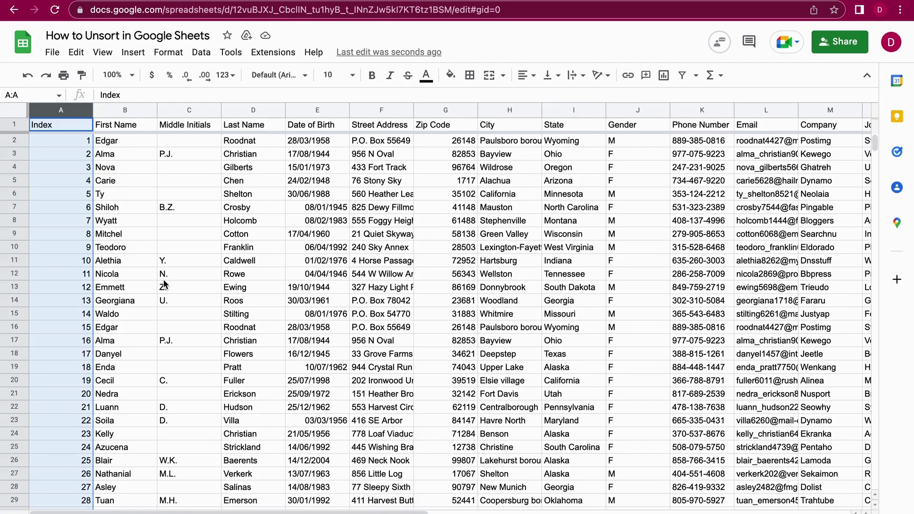
{"action": "left_click", "coordinate": [228, 232]}
{"action": "left_click_drag", "start_coordinate": [136, 141], "coordinate": [138, 246]}
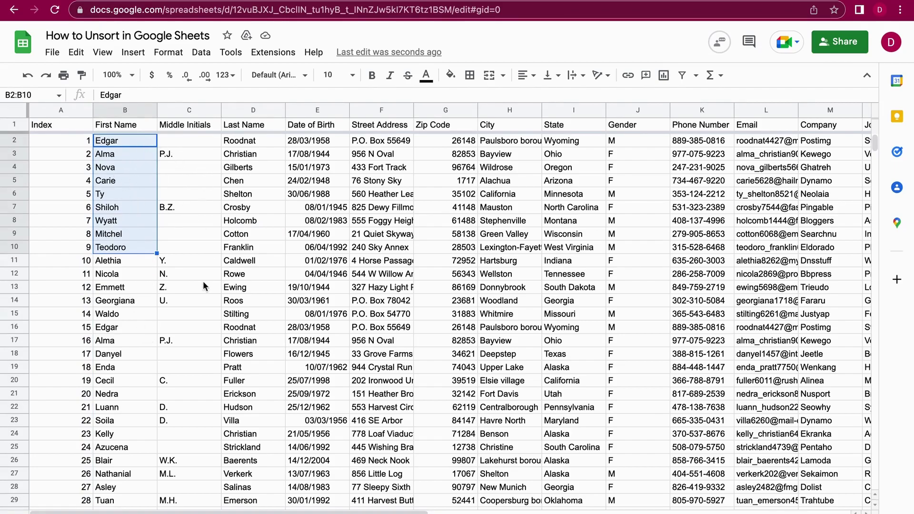
{"action": "left_click", "coordinate": [189, 234]}
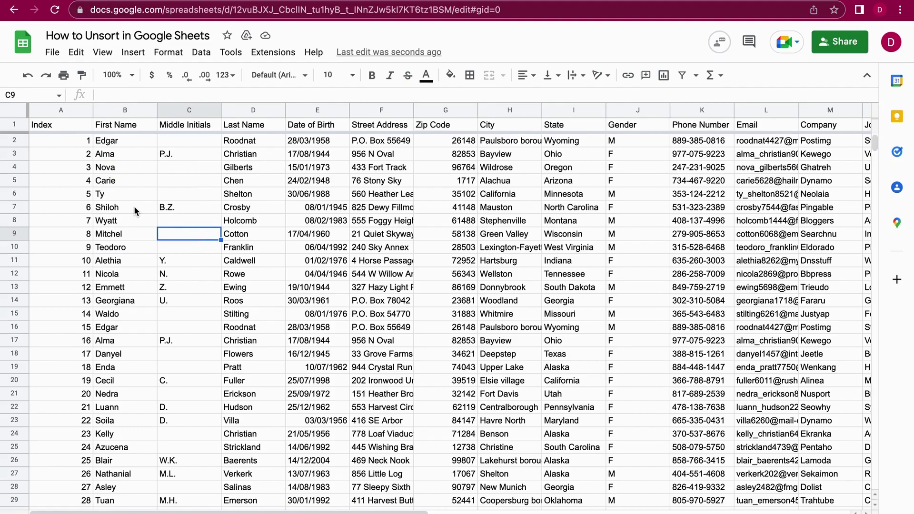